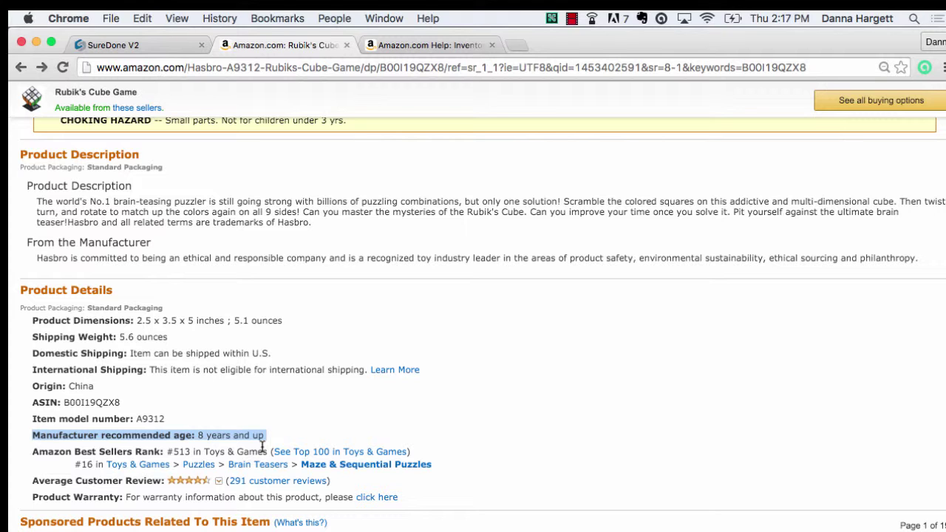
Step: Open the Amazon Help page on Inventory File Templates and look through the non-media category templates down to Toys & Games
{"action": "left_click", "coordinate": [401, 44]}
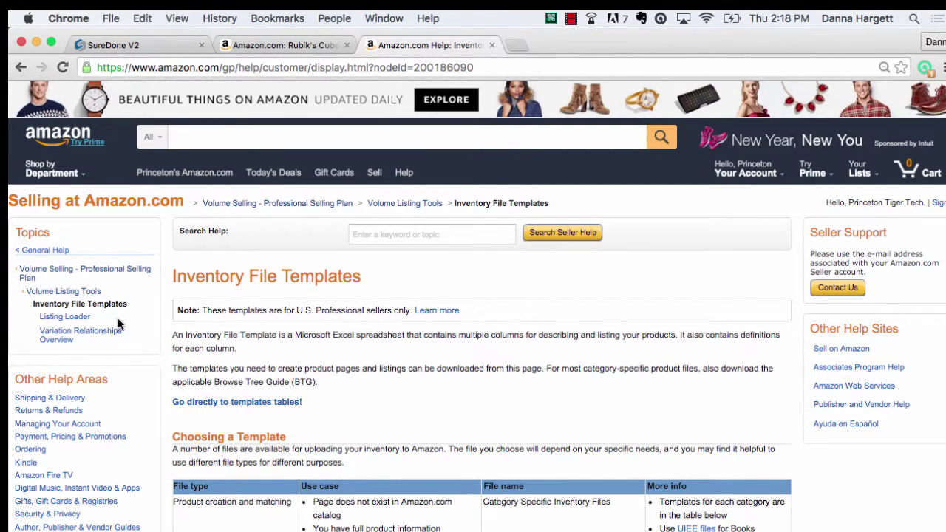
{"action": "scroll", "coordinate": [241, 365], "scroll_direction": "down", "scroll_amount": 5}
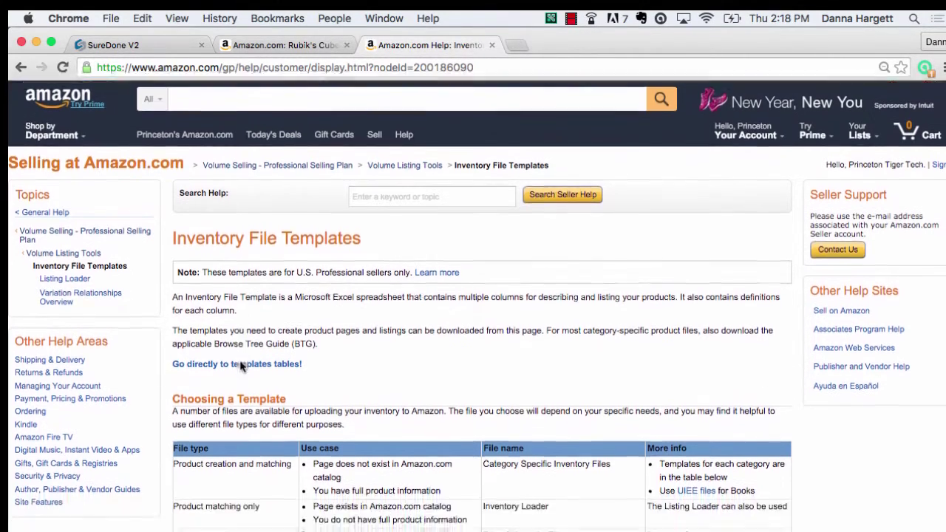
{"action": "scroll", "coordinate": [240, 361], "scroll_direction": "down", "scroll_amount": 12}
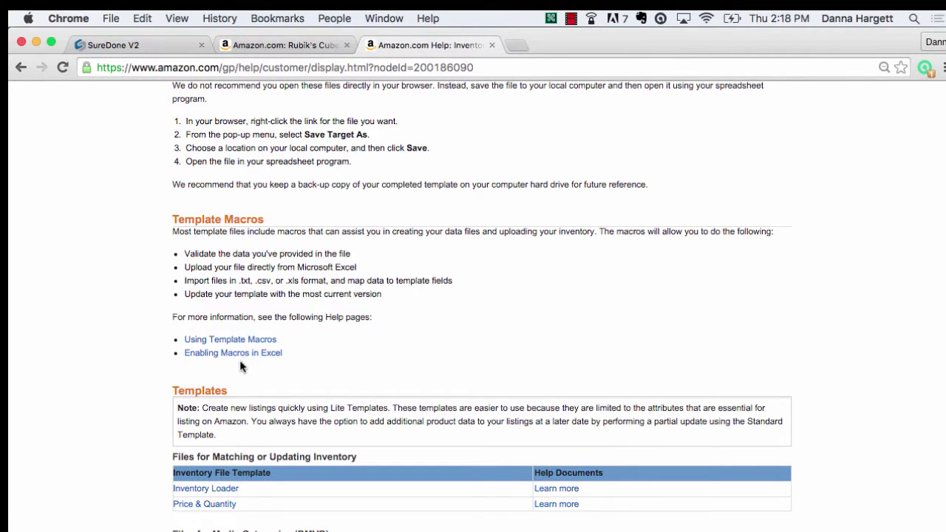
{"action": "scroll", "coordinate": [240, 360], "scroll_direction": "down", "scroll_amount": 4}
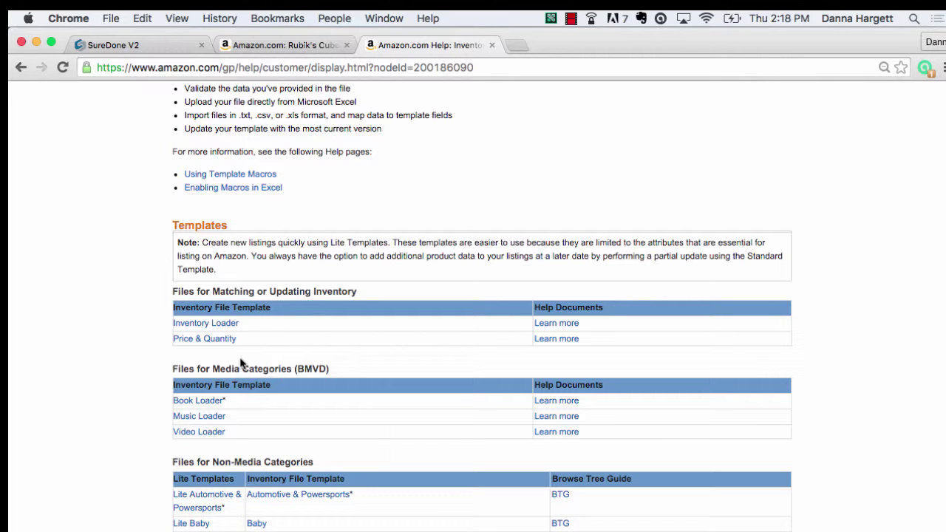
{"action": "scroll", "coordinate": [241, 362], "scroll_direction": "down", "scroll_amount": 2}
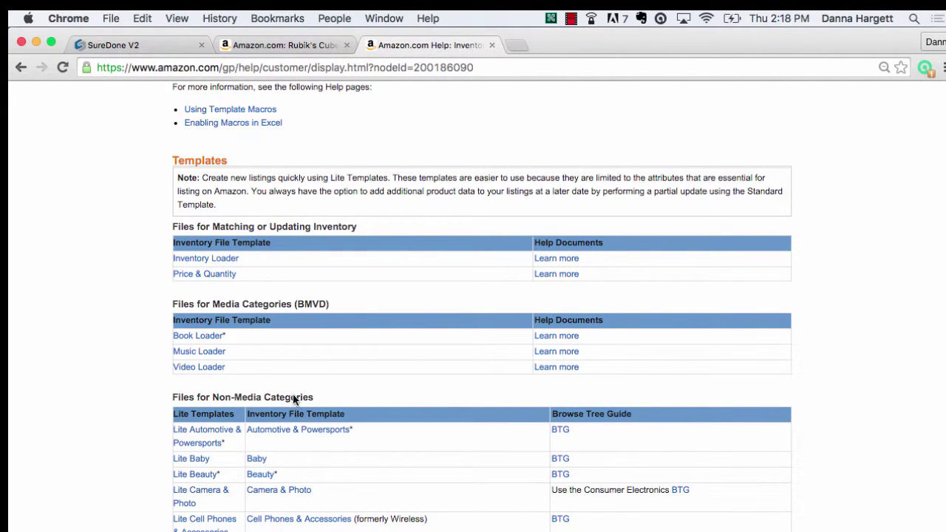
{"action": "scroll", "coordinate": [298, 384], "scroll_direction": "down", "scroll_amount": 10}
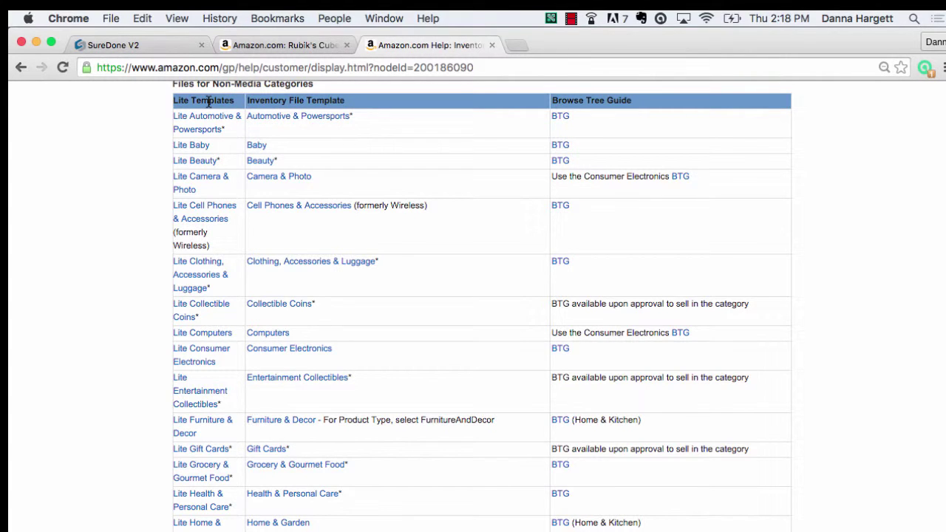
{"action": "scroll", "coordinate": [209, 102], "scroll_direction": "down", "scroll_amount": 7}
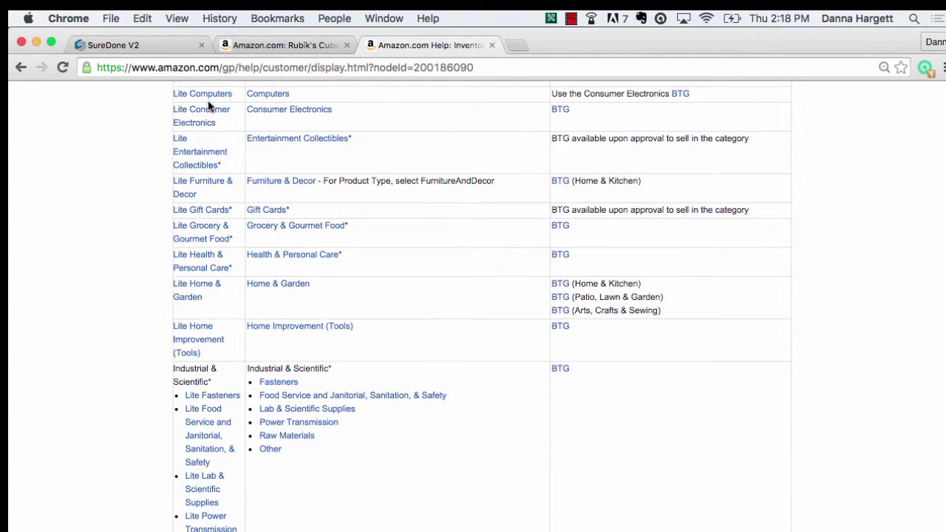
{"action": "scroll", "coordinate": [208, 107], "scroll_direction": "down", "scroll_amount": 10}
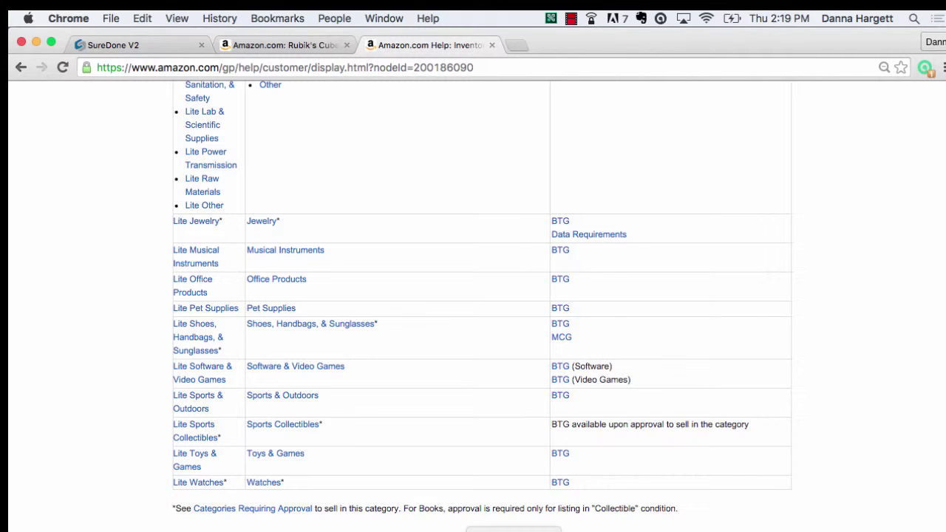
Step: Switch to Flat.File.Toys.xls in Excel and review the Data Definitions from the Basic attributes through the Dimensions section, noting which are required
{"action": "key", "text": "super+Tab"}
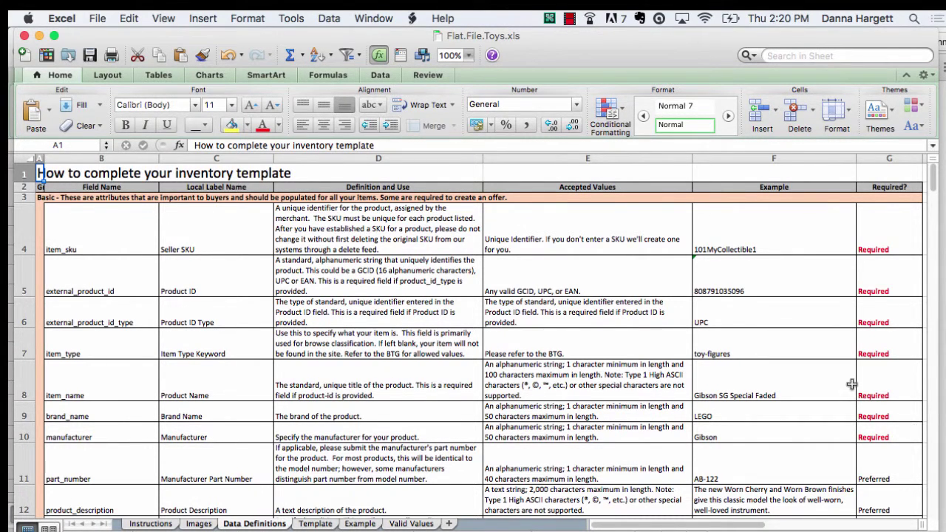
{"action": "scroll", "coordinate": [851, 384], "scroll_direction": "down", "scroll_amount": 5}
{"action": "scroll", "coordinate": [851, 384], "scroll_direction": "down", "scroll_amount": 5}
{"action": "scroll", "coordinate": [851, 385], "scroll_direction": "down", "scroll_amount": 3}
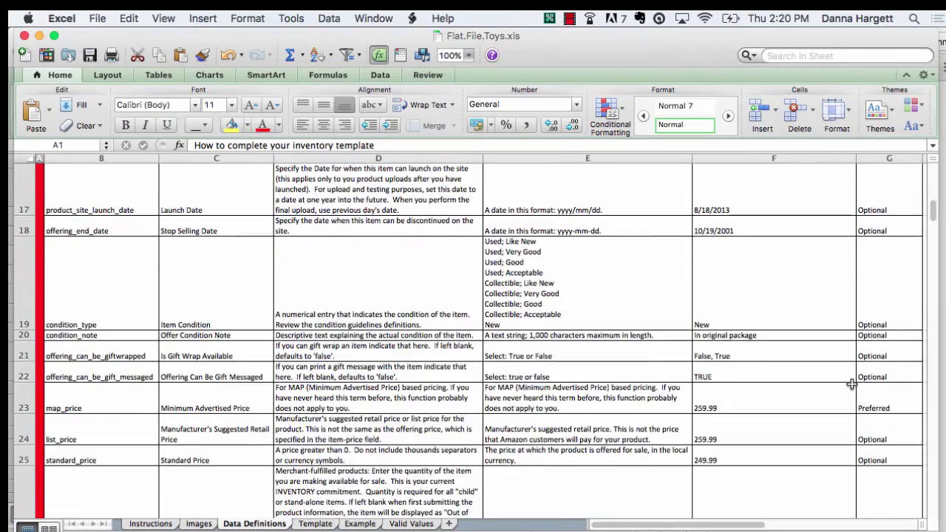
{"action": "scroll", "coordinate": [852, 385], "scroll_direction": "up", "scroll_amount": 3}
{"action": "scroll", "coordinate": [851, 384], "scroll_direction": "down", "scroll_amount": 6}
{"action": "scroll", "coordinate": [851, 384], "scroll_direction": "down", "scroll_amount": 8}
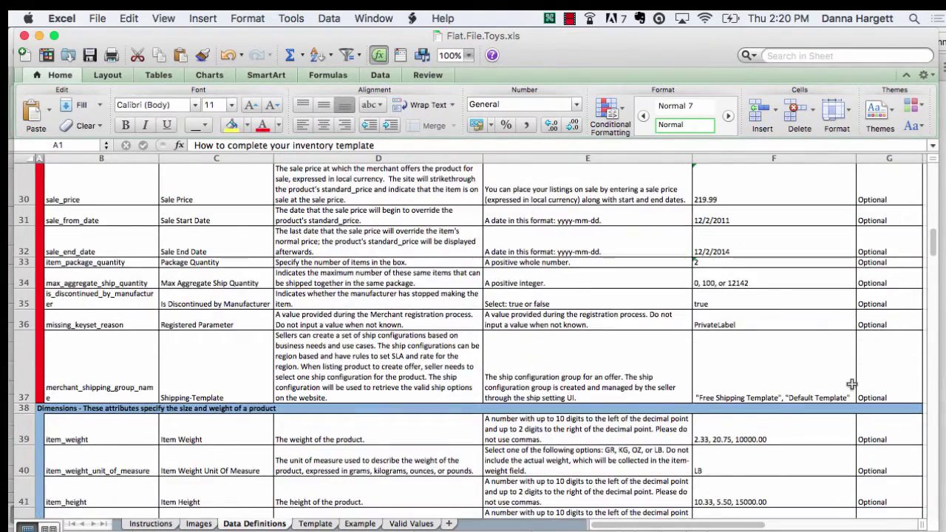
{"action": "scroll", "coordinate": [851, 384], "scroll_direction": "down", "scroll_amount": 5}
{"action": "scroll", "coordinate": [851, 384], "scroll_direction": "down", "scroll_amount": 6}
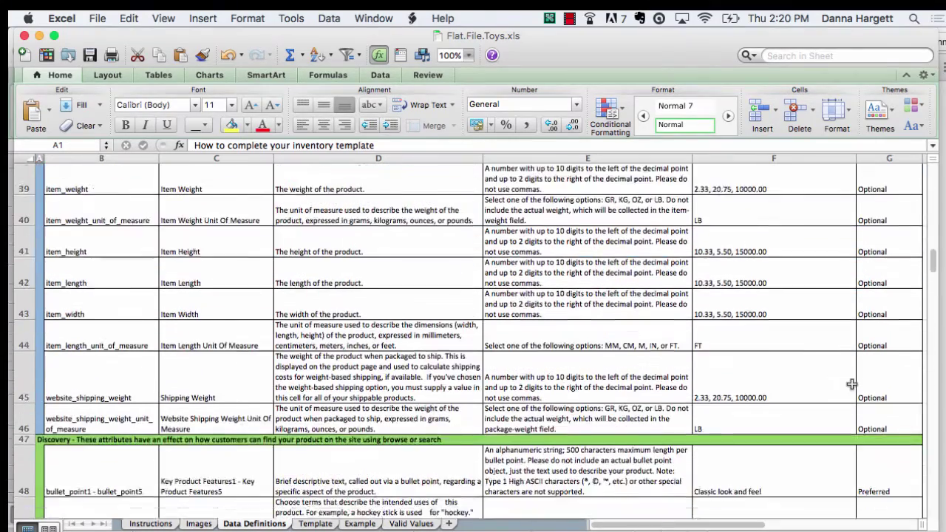
{"action": "scroll", "coordinate": [851, 384], "scroll_direction": "down", "scroll_amount": 6}
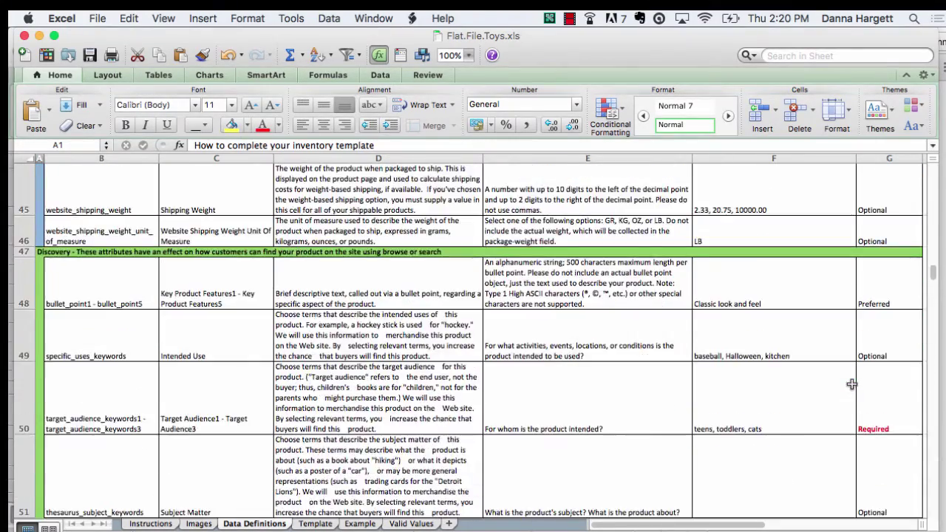
Step: Check the requirements for the Discovery, Images, Fulfillment and Compliance attributes in the Data Definitions
{"action": "scroll", "coordinate": [851, 384], "scroll_direction": "up", "scroll_amount": 3}
{"action": "scroll", "coordinate": [851, 384], "scroll_direction": "up", "scroll_amount": 1}
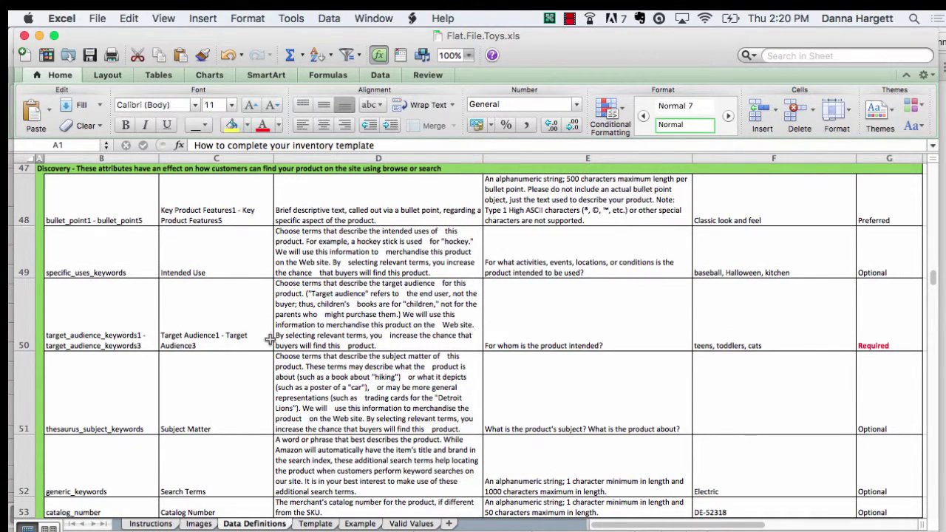
{"action": "scroll", "coordinate": [485, 406], "scroll_direction": "down", "scroll_amount": 5}
{"action": "scroll", "coordinate": [487, 407], "scroll_direction": "down", "scroll_amount": 4}
{"action": "scroll", "coordinate": [487, 408], "scroll_direction": "up", "scroll_amount": 1}
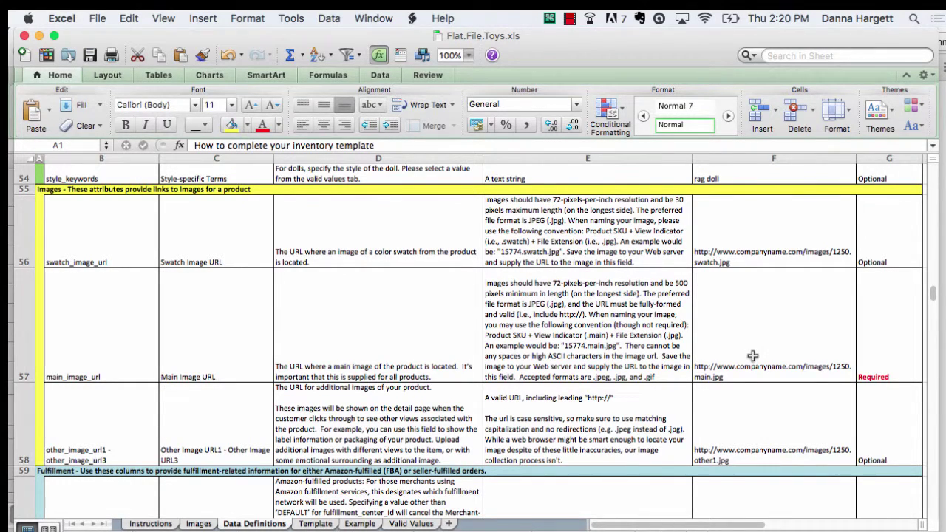
{"action": "scroll", "coordinate": [752, 356], "scroll_direction": "down", "scroll_amount": 5}
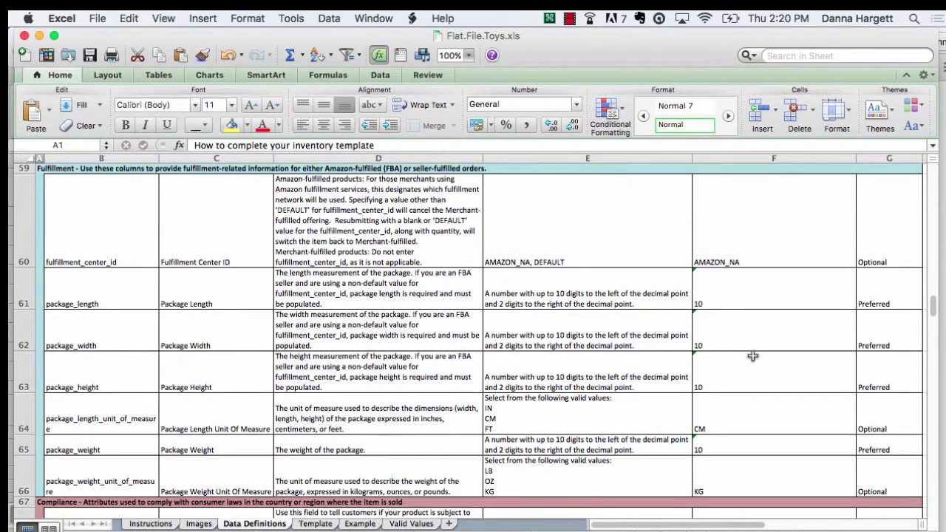
{"action": "scroll", "coordinate": [752, 355], "scroll_direction": "down", "scroll_amount": 4}
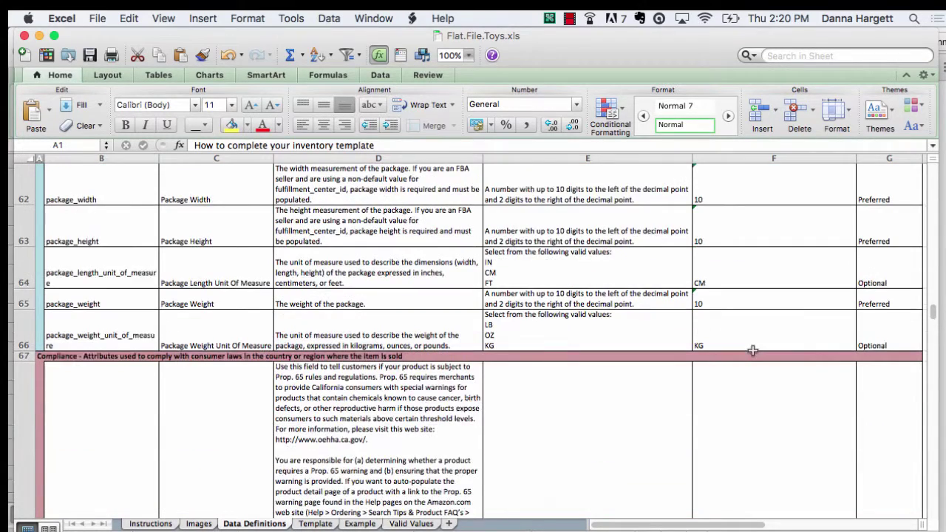
{"action": "scroll", "coordinate": [752, 350], "scroll_direction": "down", "scroll_amount": 8}
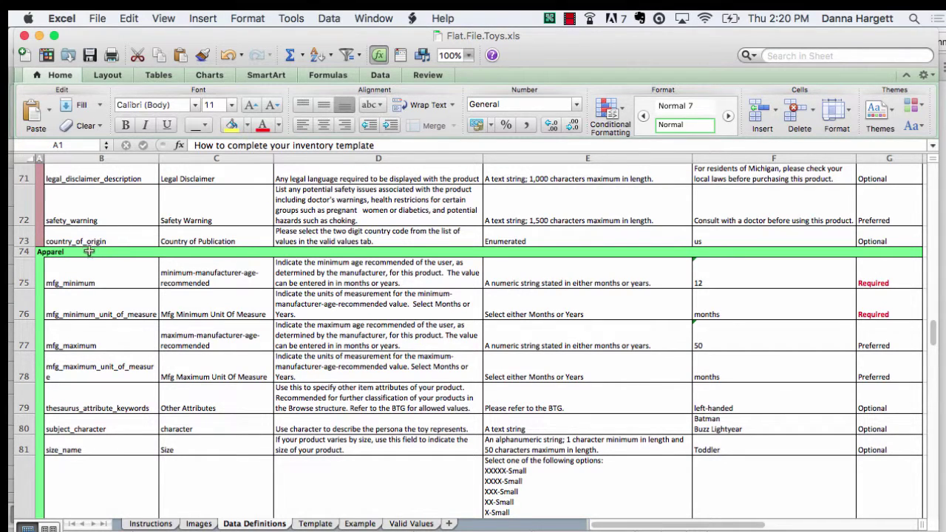
Step: Find the Toys and Games section and check mfg_minimum, mfg_minimum_unit_of_measure and the accepted values for the unit
{"action": "scroll", "coordinate": [120, 335], "scroll_direction": "down", "scroll_amount": 16}
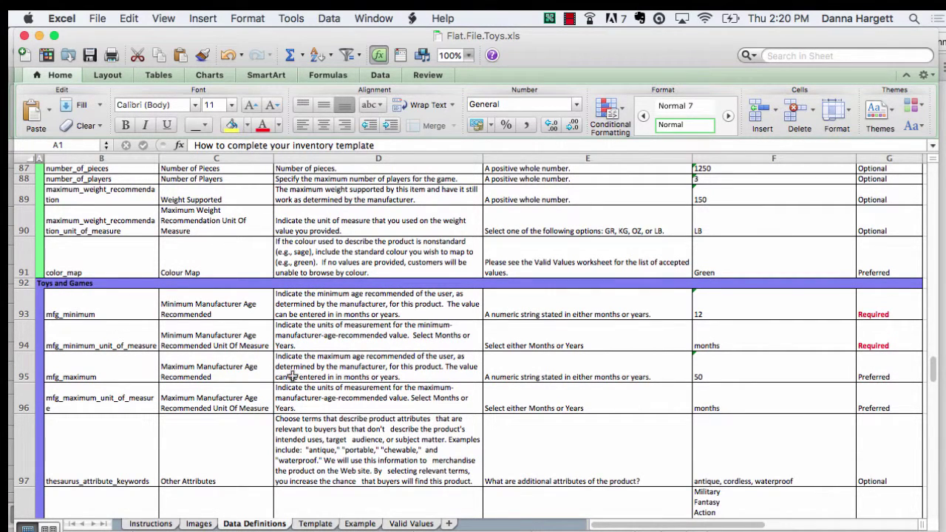
{"action": "scroll", "coordinate": [293, 376], "scroll_direction": "down", "scroll_amount": 4}
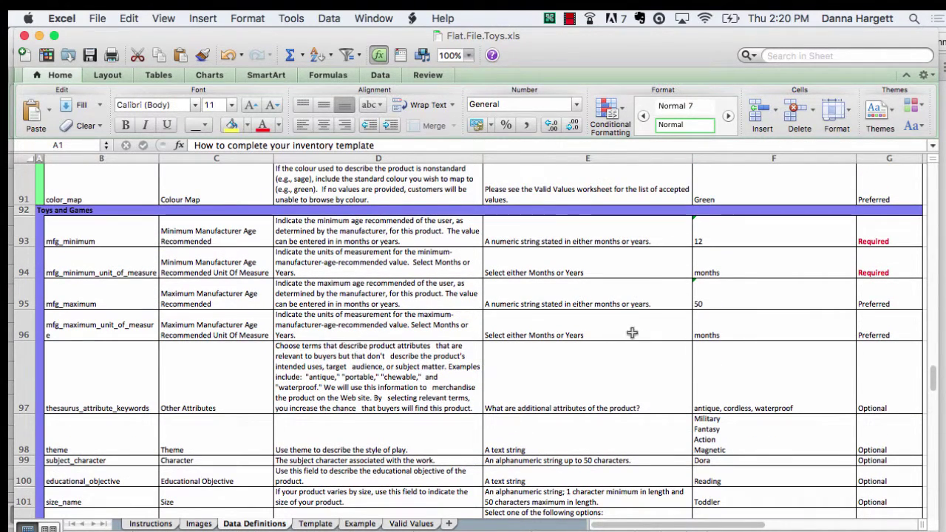
{"action": "left_click", "coordinate": [80, 234]}
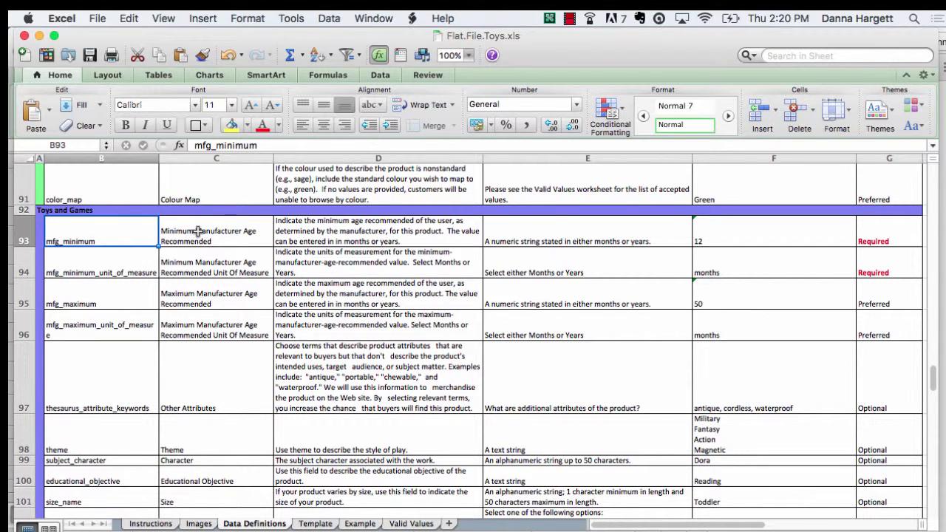
{"action": "left_click", "coordinate": [128, 264]}
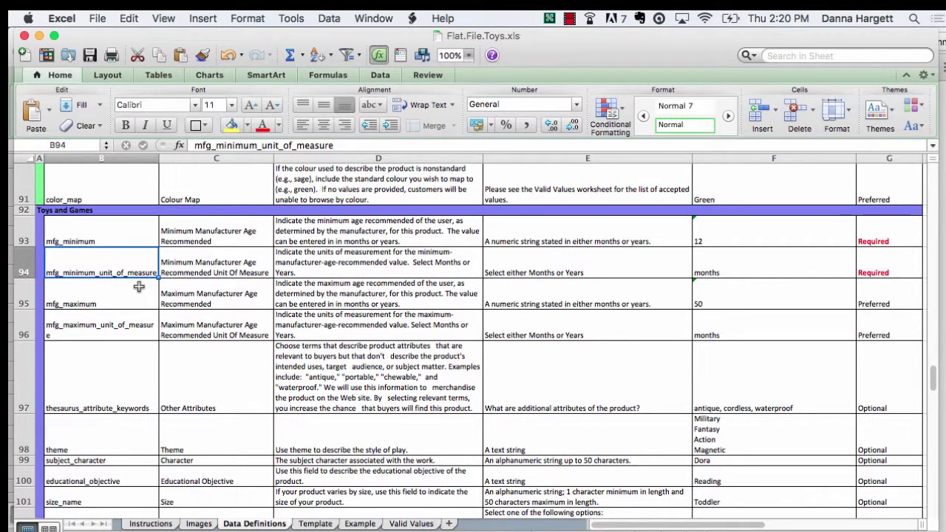
{"action": "left_click", "coordinate": [583, 268]}
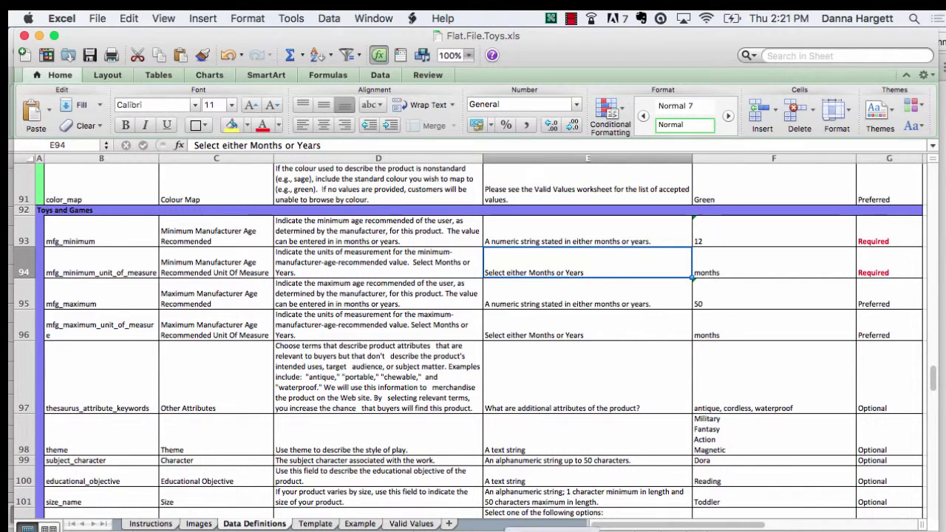
Step: Switch to SureDone in Chrome, expand Amazon Main XML Mapping and set the type of XML to edit to Toys
{"action": "left_click", "coordinate": [553, 523]}
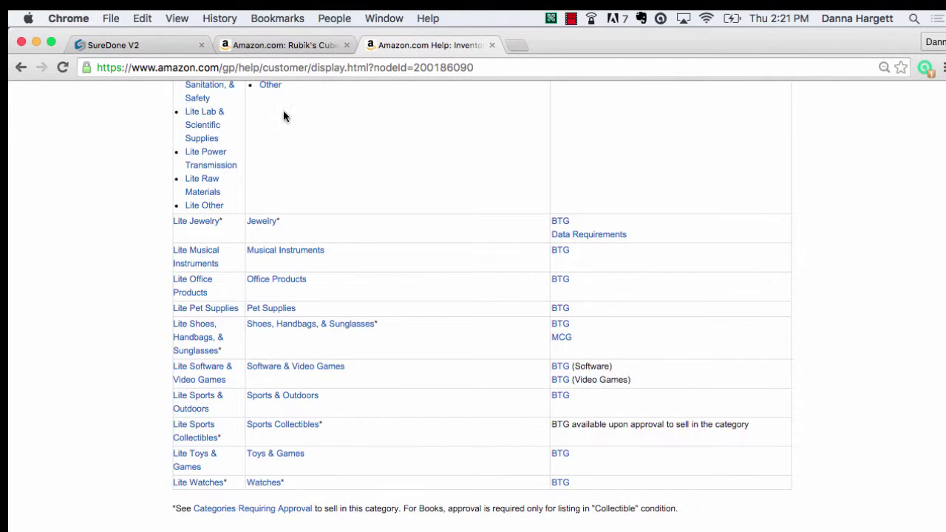
{"action": "left_click", "coordinate": [121, 42]}
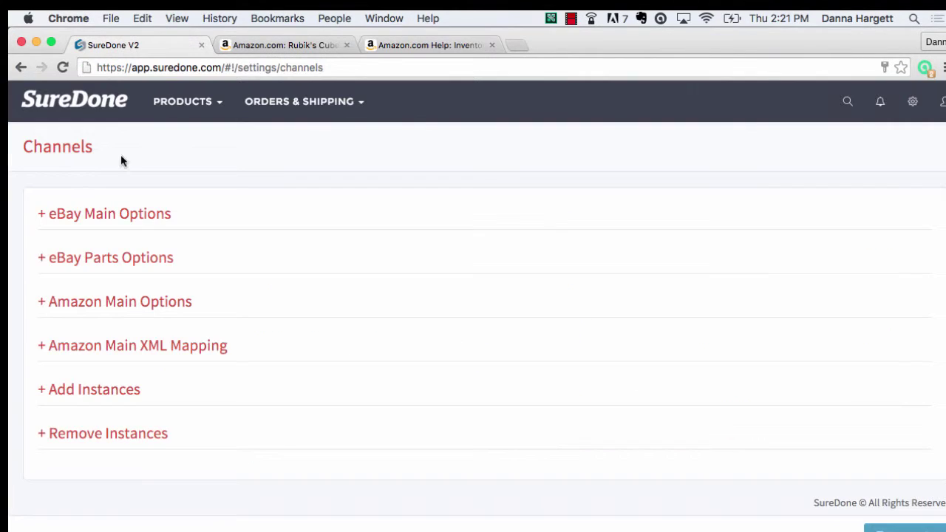
{"action": "left_click", "coordinate": [168, 348]}
{"action": "scroll", "coordinate": [398, 305], "scroll_direction": "down", "scroll_amount": 4}
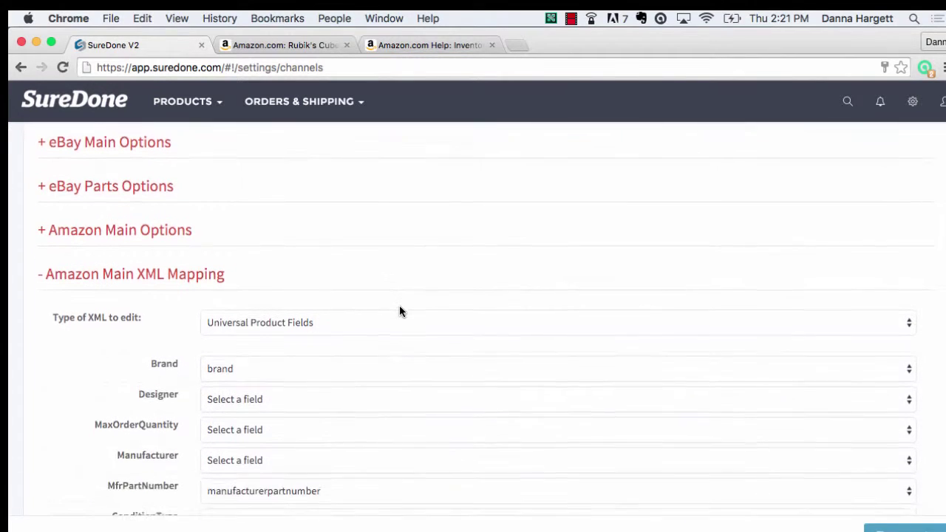
{"action": "left_click", "coordinate": [391, 269]}
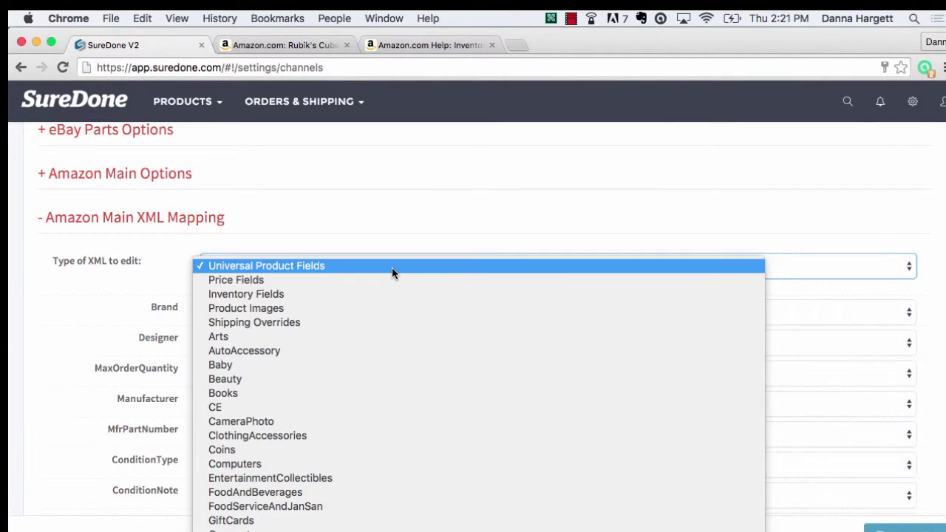
{"action": "scroll", "coordinate": [392, 267], "scroll_direction": "down", "scroll_amount": 10}
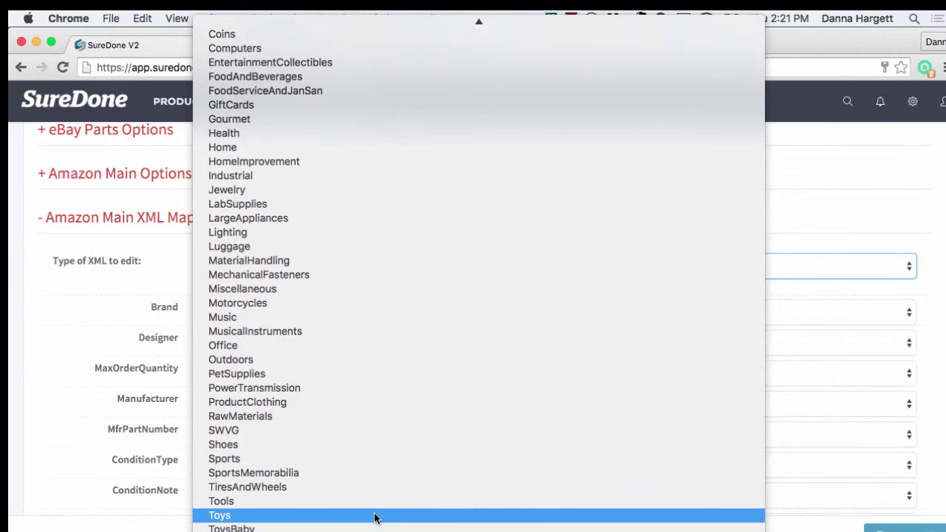
{"action": "left_click", "coordinate": [375, 515]}
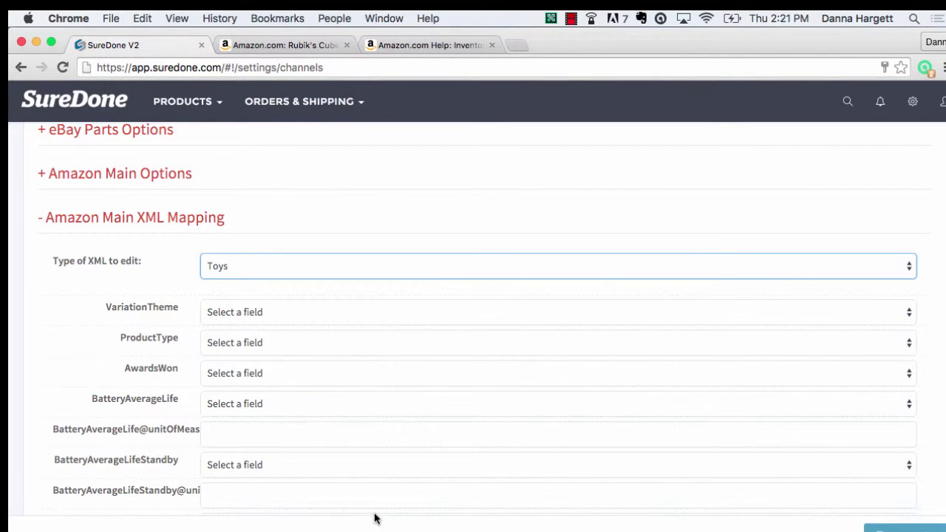
Step: Search the page for "min" and check which fields can be mapped to the minimum manufacturer age, leaving the mapping as is
{"action": "key", "text": "super+f"}
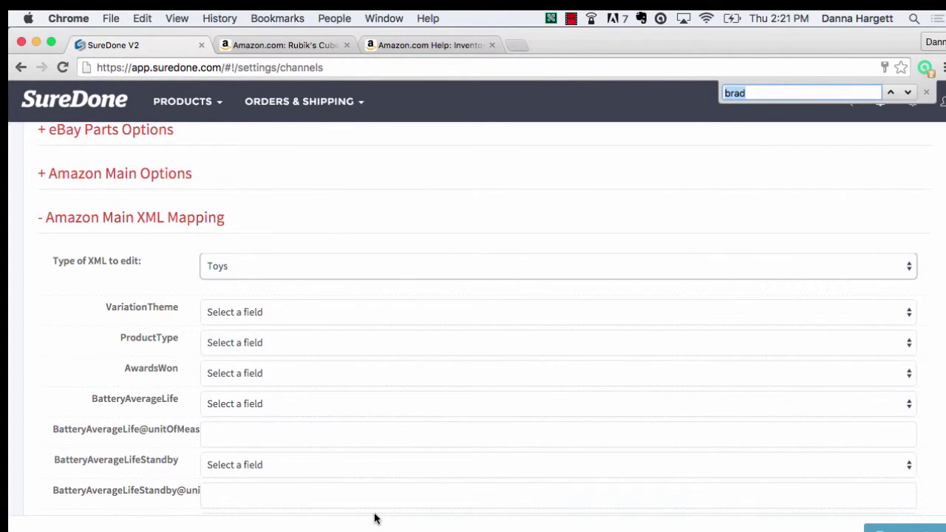
{"action": "type", "text": "min"}
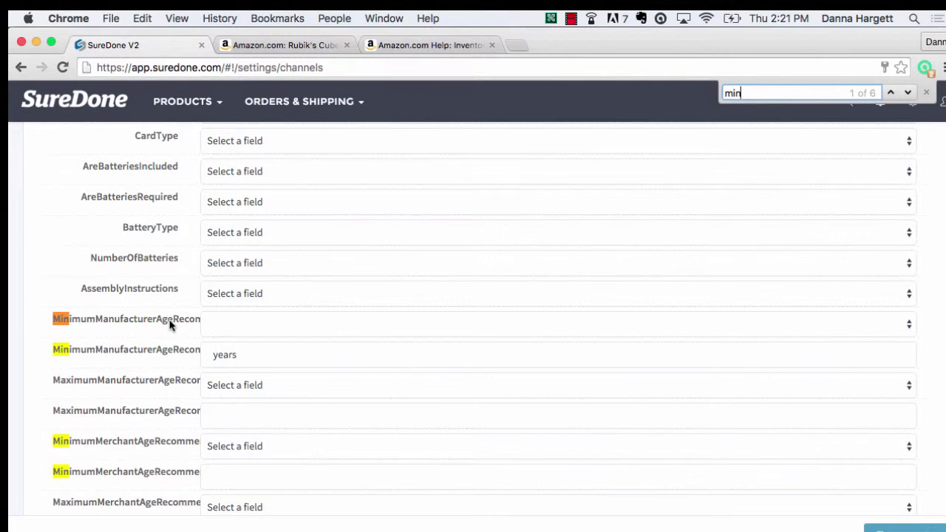
{"action": "left_click", "coordinate": [227, 324]}
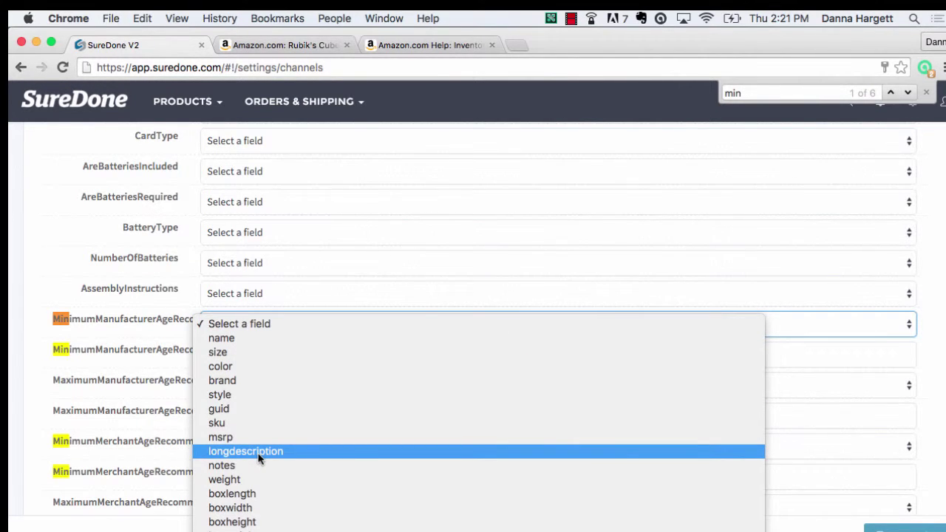
{"action": "left_click", "coordinate": [927, 94]}
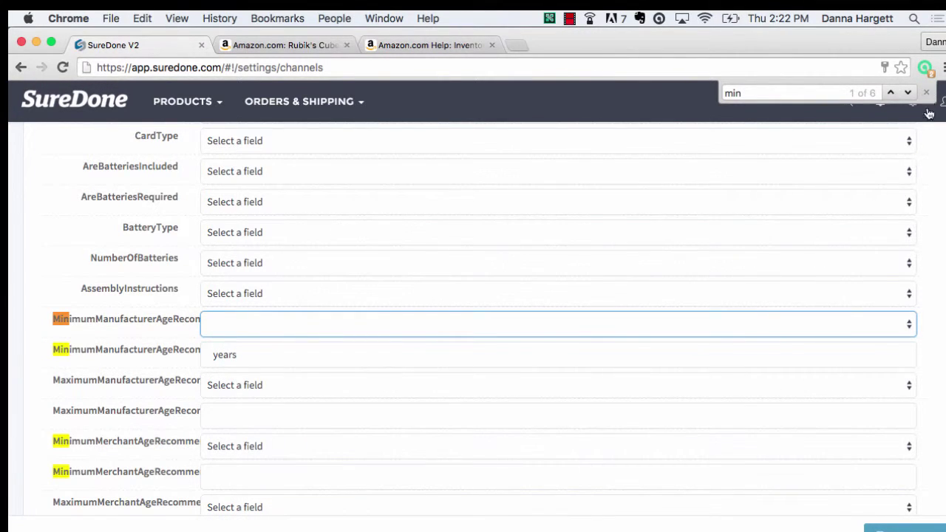
{"action": "left_click", "coordinate": [927, 94]}
Step: Go to the Advanced settings page
{"action": "mouse_move", "coordinate": [914, 105]}
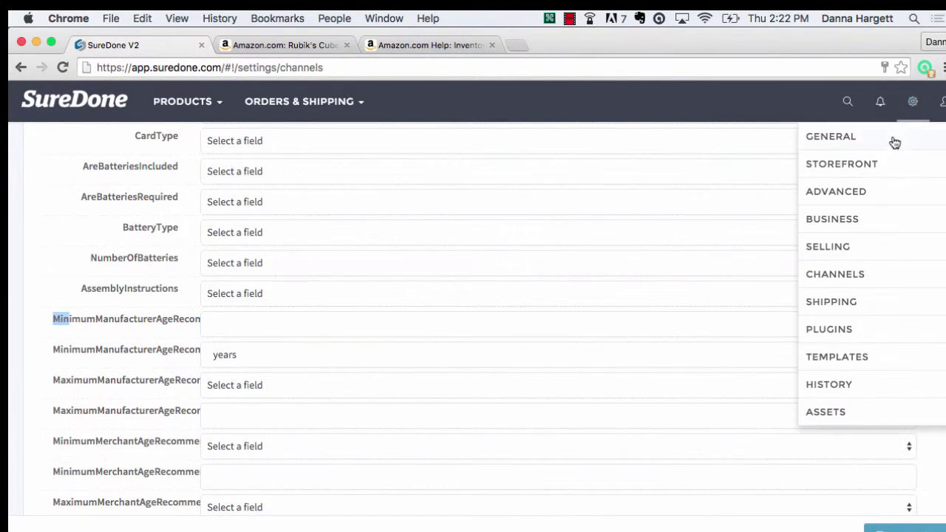
{"action": "left_click", "coordinate": [904, 193]}
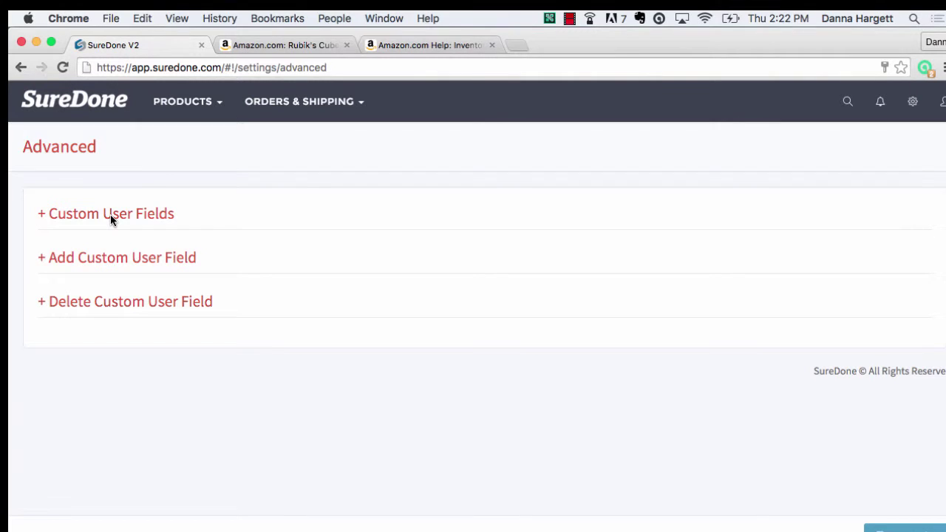
Step: Start a new custom user field and name it minmgfage
{"action": "left_click", "coordinate": [112, 260]}
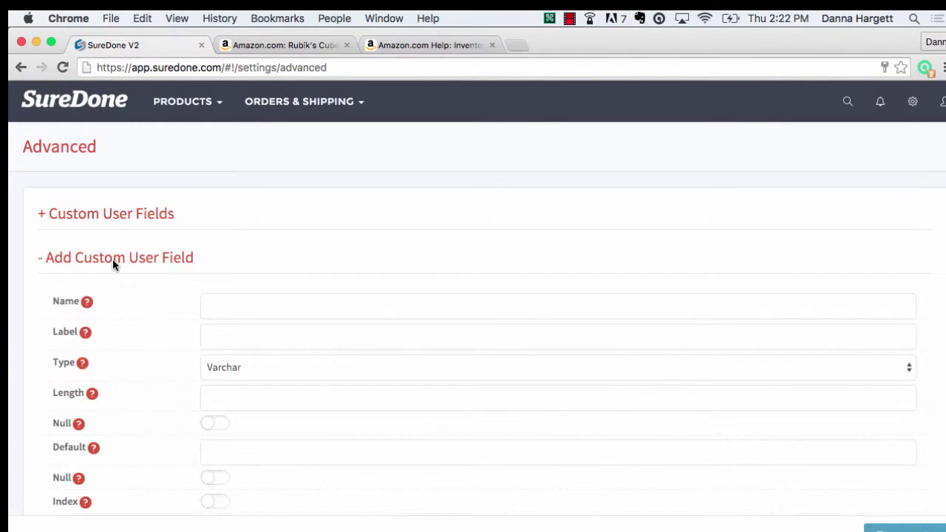
{"action": "scroll", "coordinate": [148, 317], "scroll_direction": "down", "scroll_amount": 2}
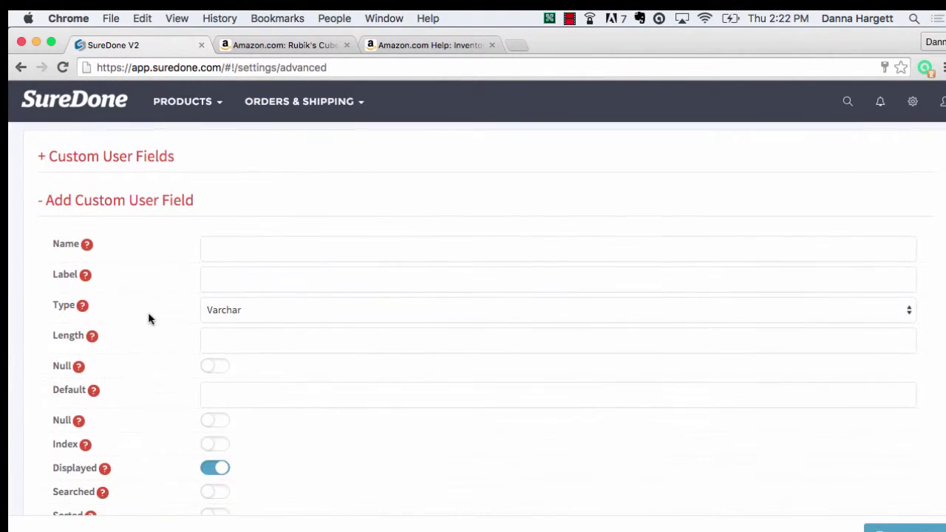
{"action": "left_click", "coordinate": [209, 252]}
{"action": "type", "text": "minma"}
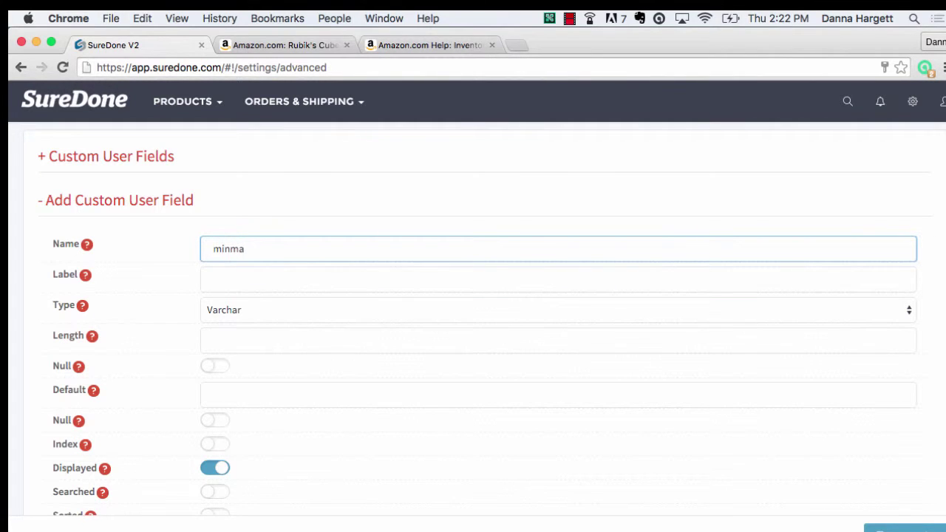
{"action": "key", "text": "BackSpace"}
{"action": "type", "text": "gfage"}
Step: Set the custom field's type to Int, turn off its Displayed option and save the new field
{"action": "left_click", "coordinate": [259, 313]}
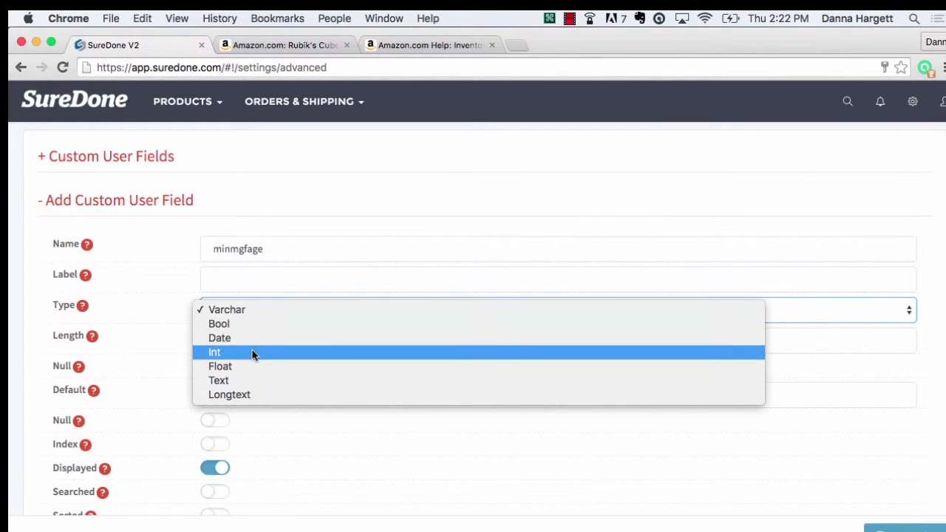
{"action": "key", "text": "Escape"}
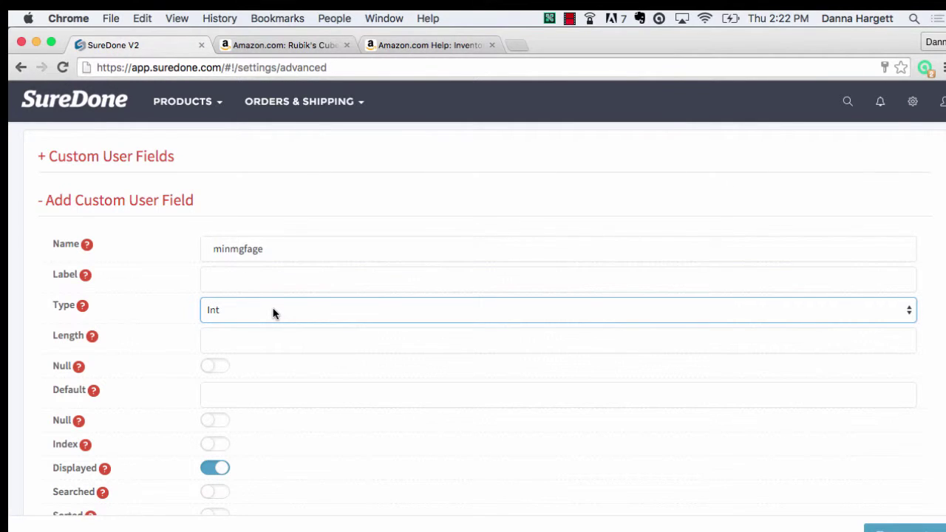
{"action": "scroll", "coordinate": [273, 313], "scroll_direction": "down", "scroll_amount": 3}
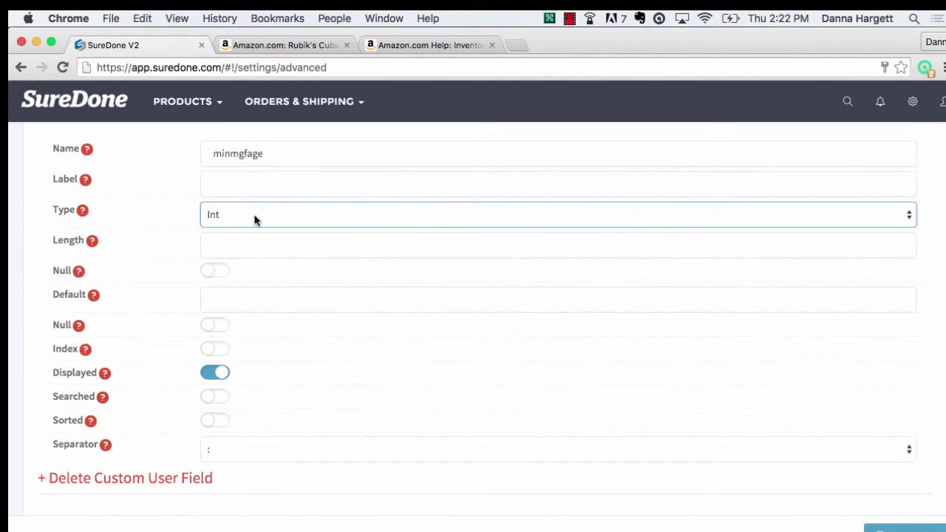
{"action": "left_click", "coordinate": [215, 373]}
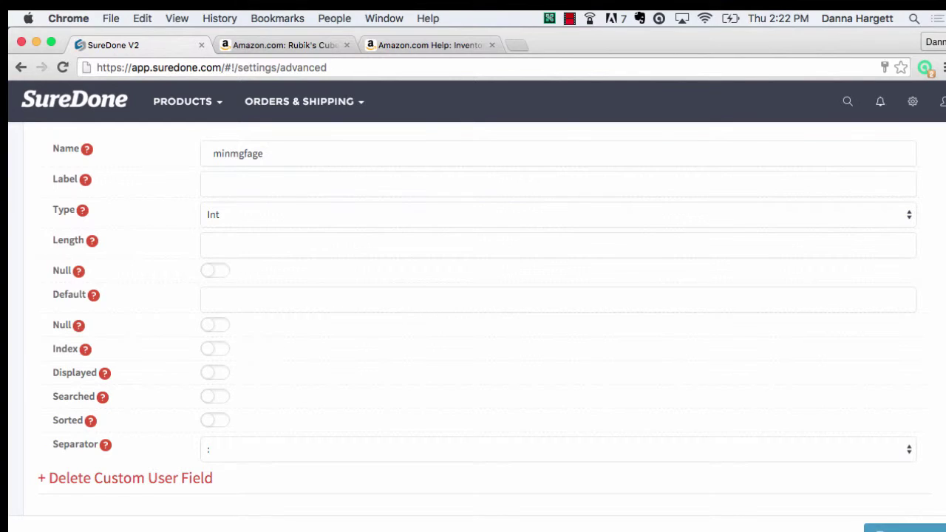
{"action": "left_click", "coordinate": [904, 528]}
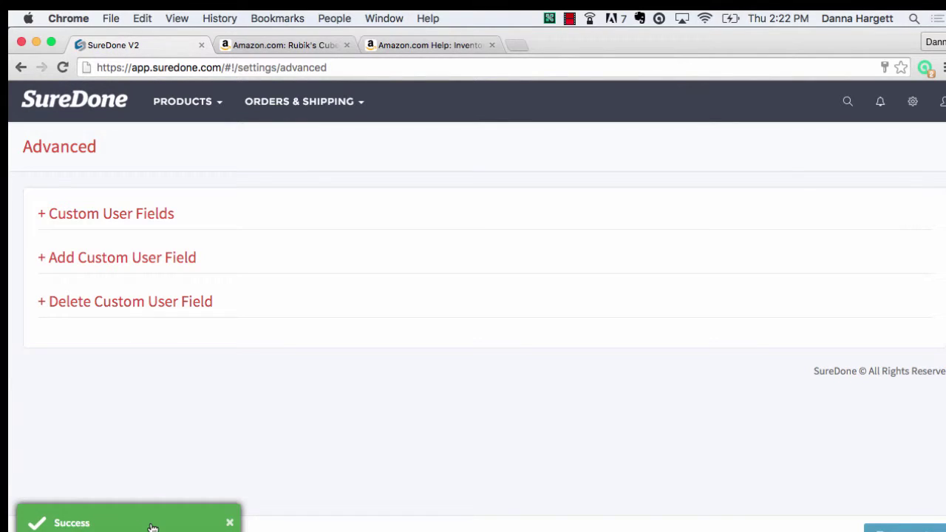
Step: Go to the Channels settings, expand Amazon Main XML Mapping and set the type of XML to edit to Toys
{"action": "left_click", "coordinate": [911, 101]}
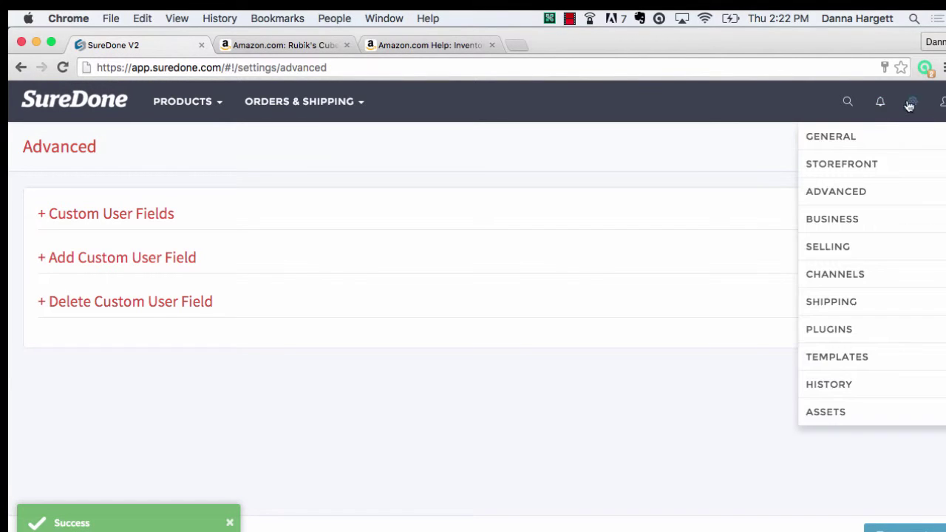
{"action": "left_click", "coordinate": [870, 275]}
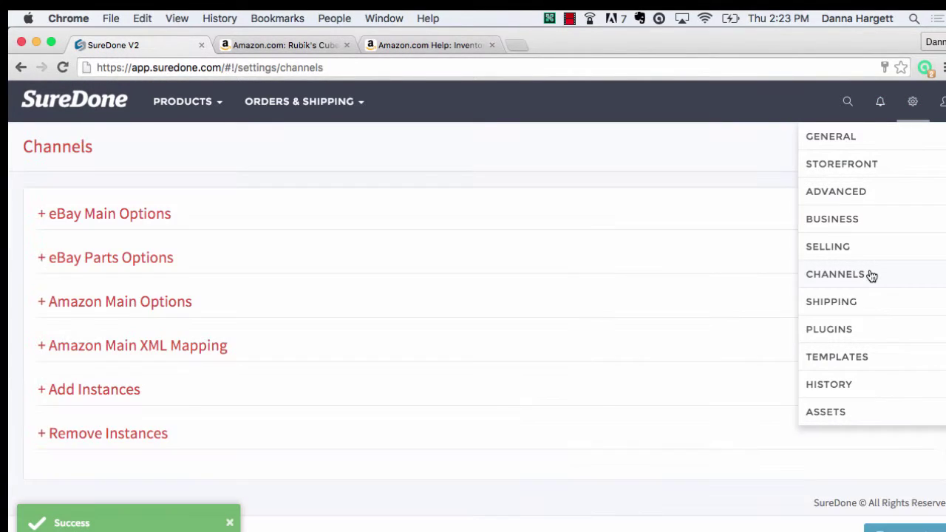
{"action": "left_click", "coordinate": [206, 346]}
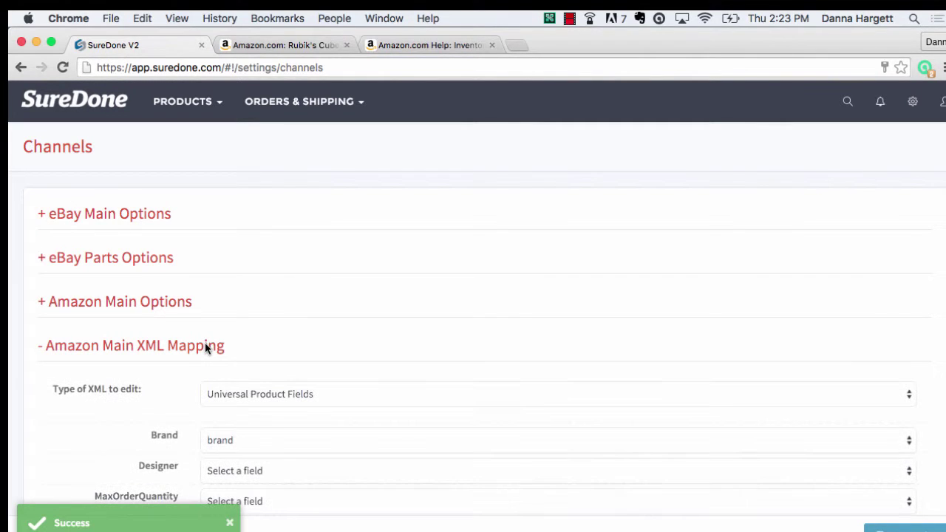
{"action": "left_click", "coordinate": [294, 395]}
{"action": "key", "text": "t"}
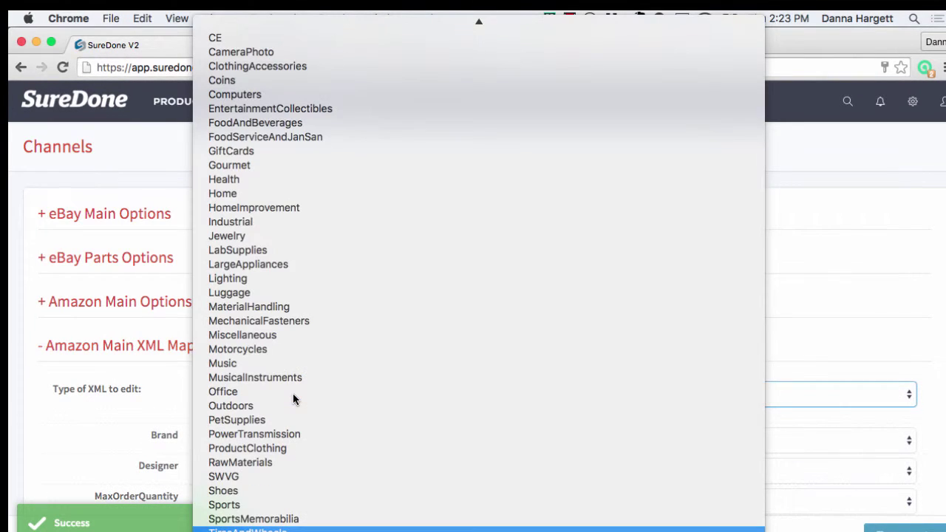
{"action": "key", "text": "o"}
{"action": "key", "text": "y"}
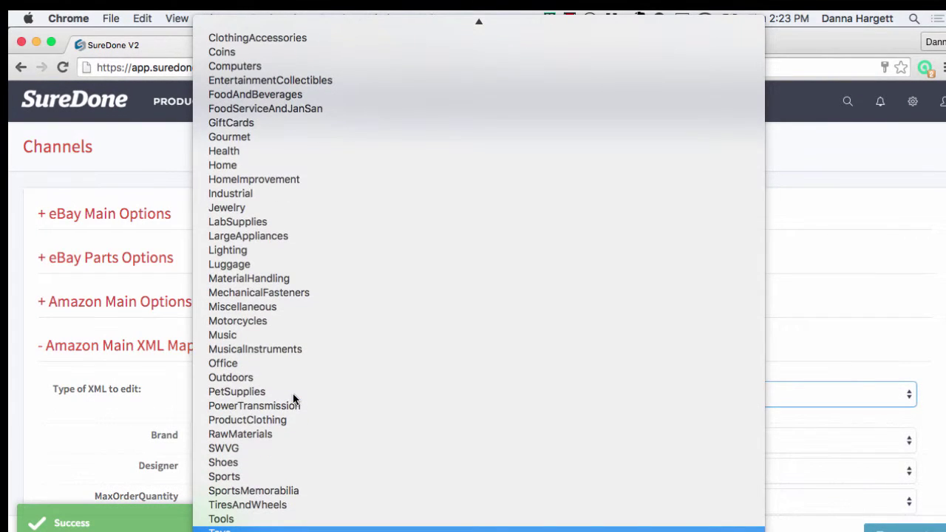
{"action": "key", "text": "Return"}
{"action": "scroll", "coordinate": [435, 356], "scroll_direction": "down", "scroll_amount": 3}
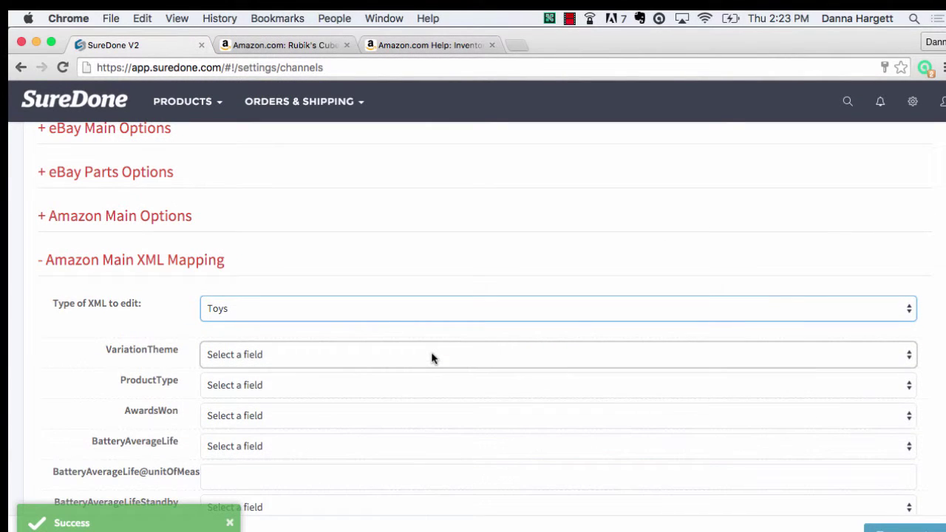
Step: Find "min" on the page and map the recommended minimum manufacturer age to the minmgfage field
{"action": "key", "text": "super+f"}
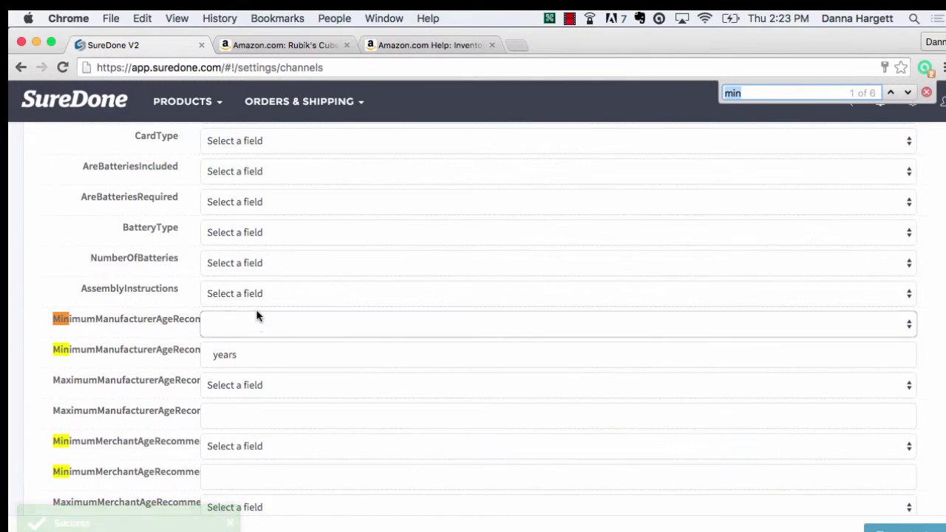
{"action": "left_click", "coordinate": [256, 323]}
{"action": "scroll", "coordinate": [273, 418], "scroll_direction": "down", "scroll_amount": 5}
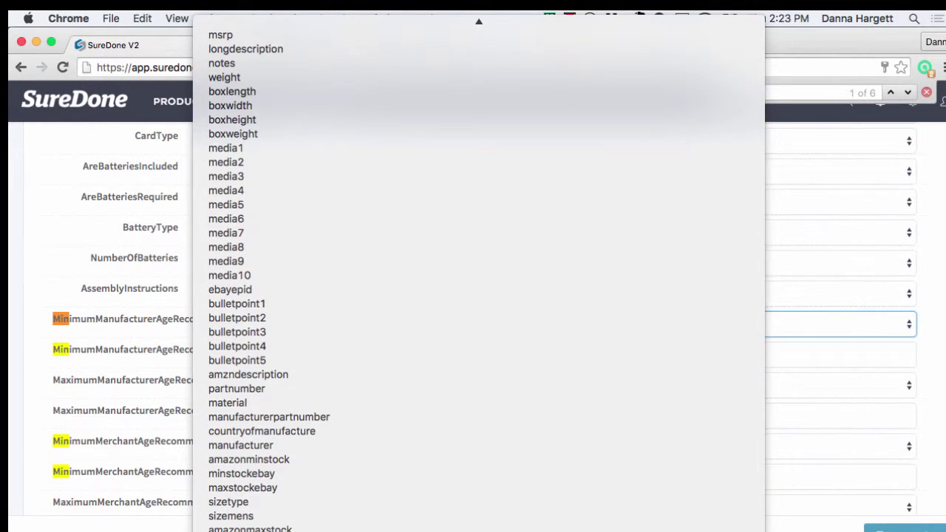
{"action": "key", "text": "Return"}
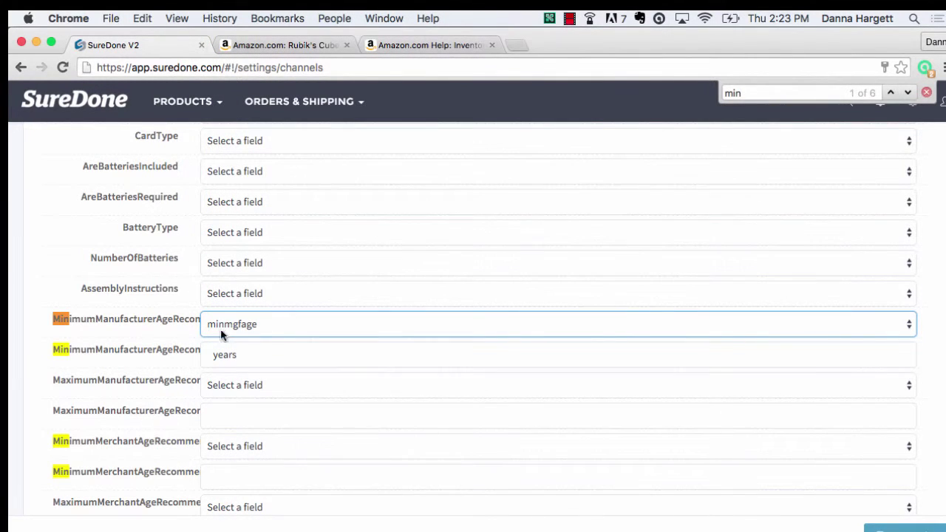
Step: Review the minimum manufacturer age unit, keep it as years, and save the channel settings
{"action": "left_click", "coordinate": [252, 354]}
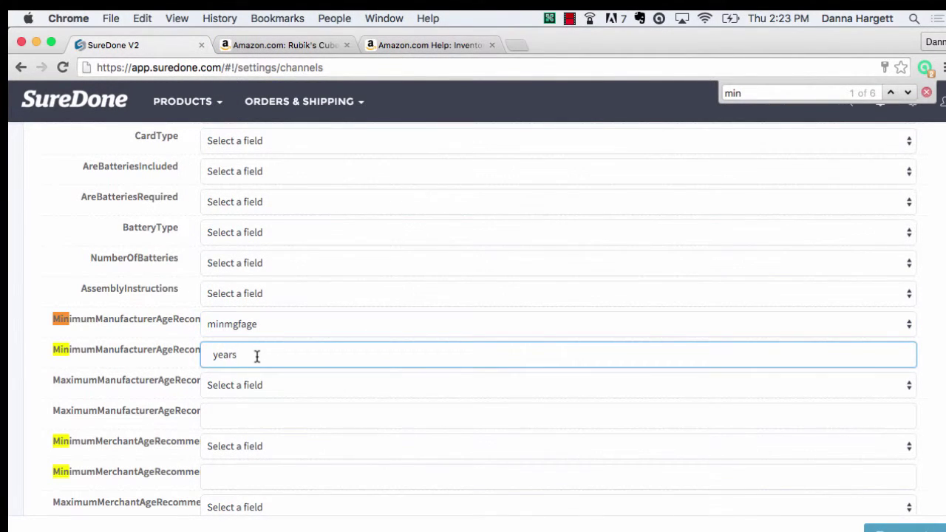
{"action": "double_click", "coordinate": [256, 357]}
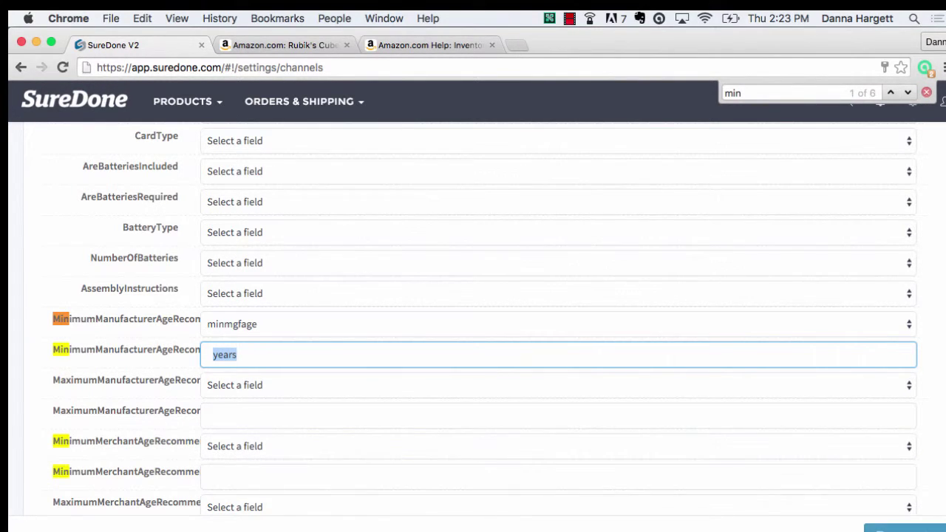
{"action": "left_click", "coordinate": [890, 528]}
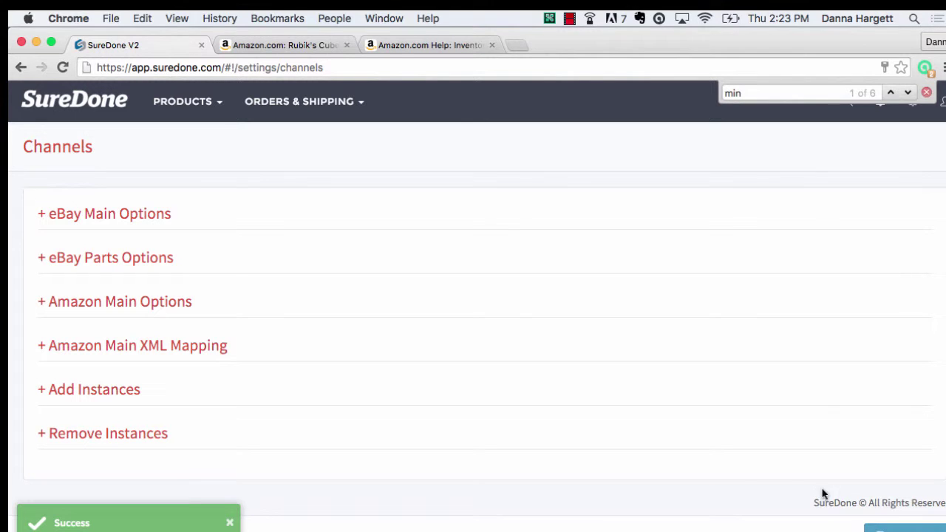
Step: Switch to Flat.File.Toys.xls in Excel and check which Toys and Games fields are marked as required in the data definitions
{"action": "left_click", "coordinate": [517, 528]}
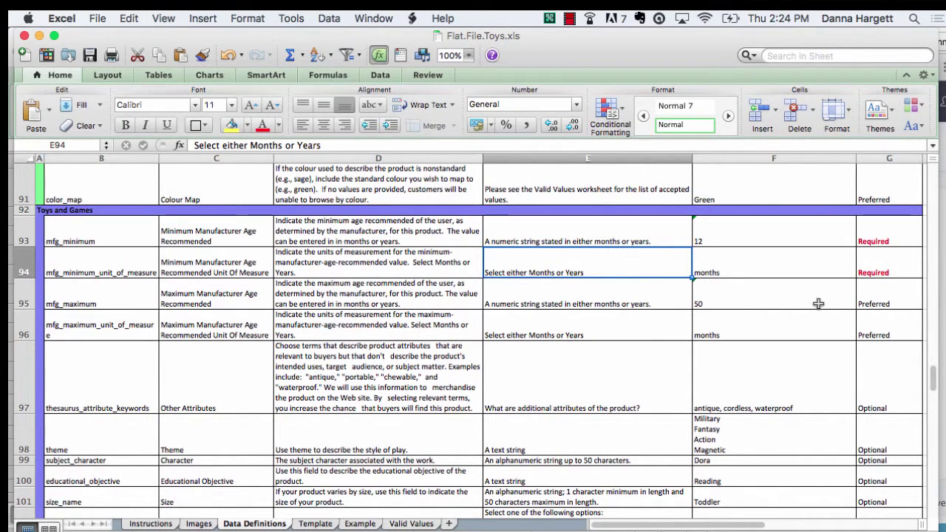
{"action": "scroll", "coordinate": [818, 303], "scroll_direction": "down", "scroll_amount": 5}
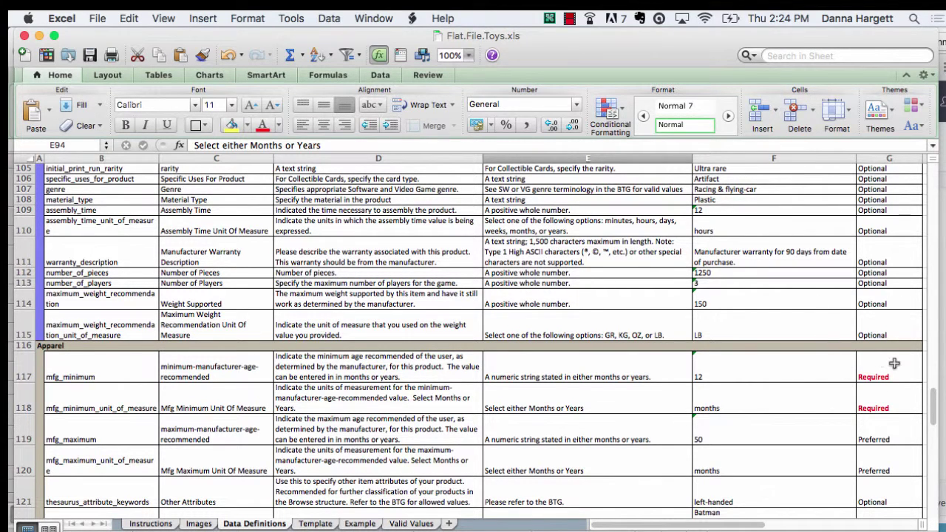
{"action": "scroll", "coordinate": [881, 386], "scroll_direction": "up", "scroll_amount": 5}
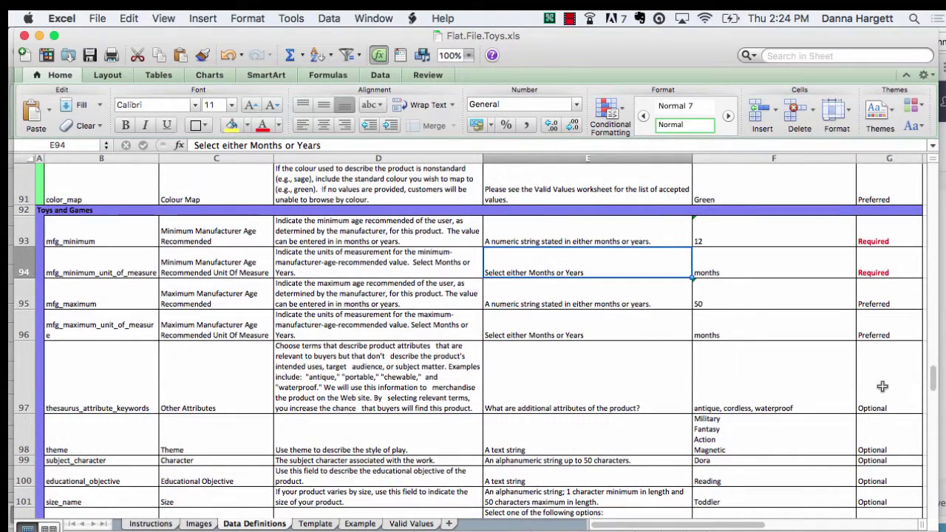